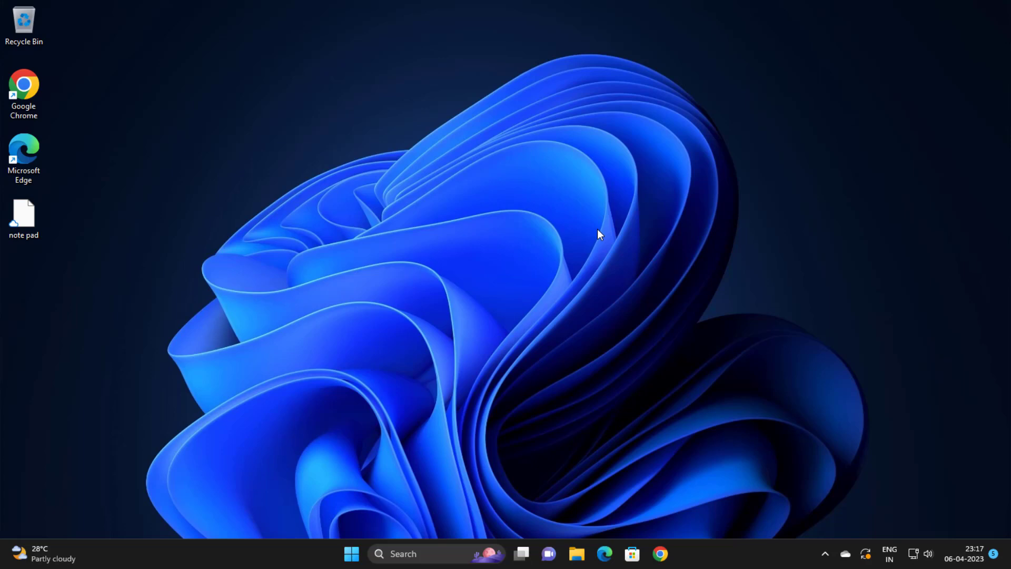
Step: Search the system for the Troubleshoot settings and open the list of other troubleshooters
left_click(434, 550)
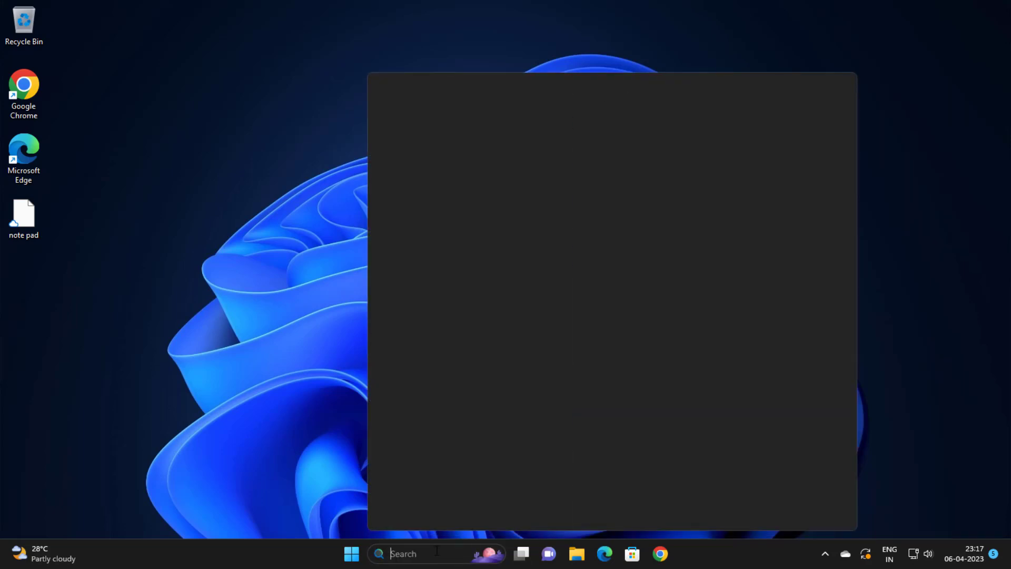
type("tr")
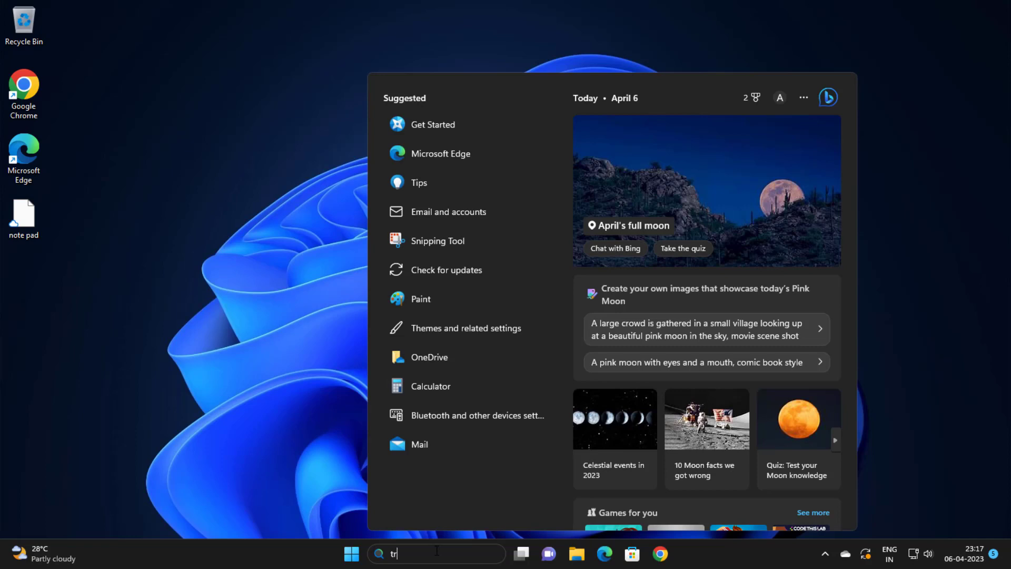
type("oub")
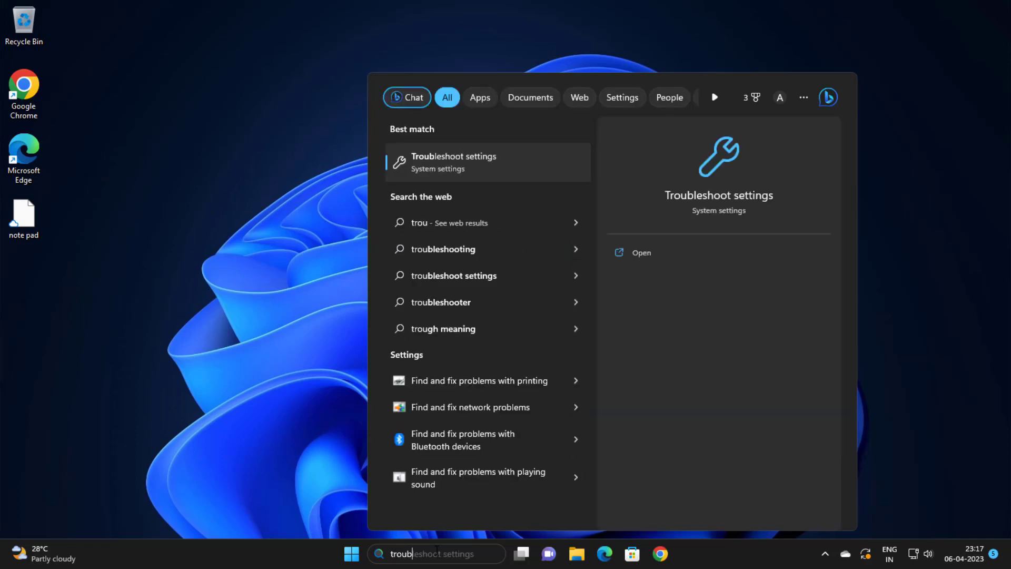
left_click(655, 255)
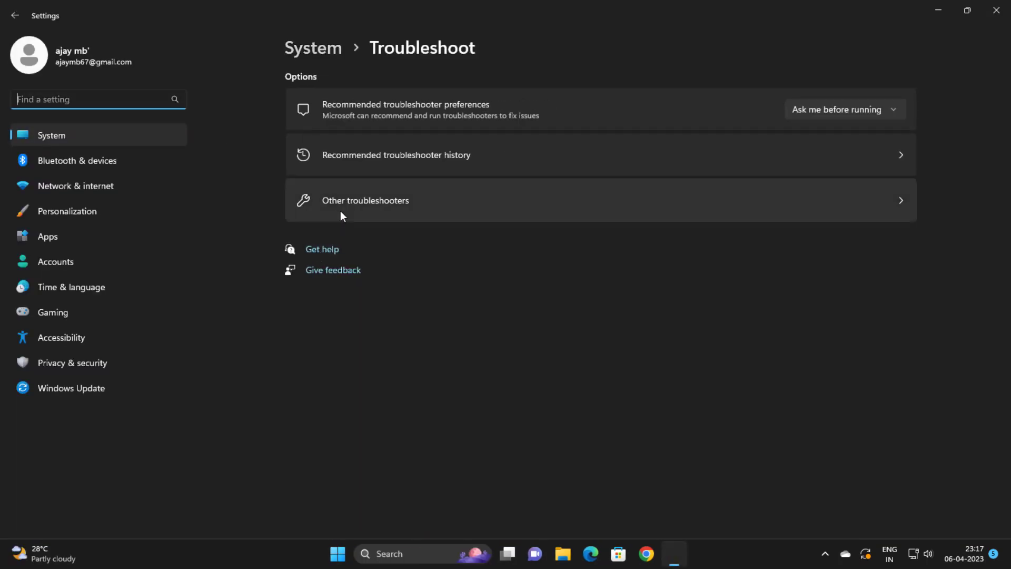
left_click(340, 211)
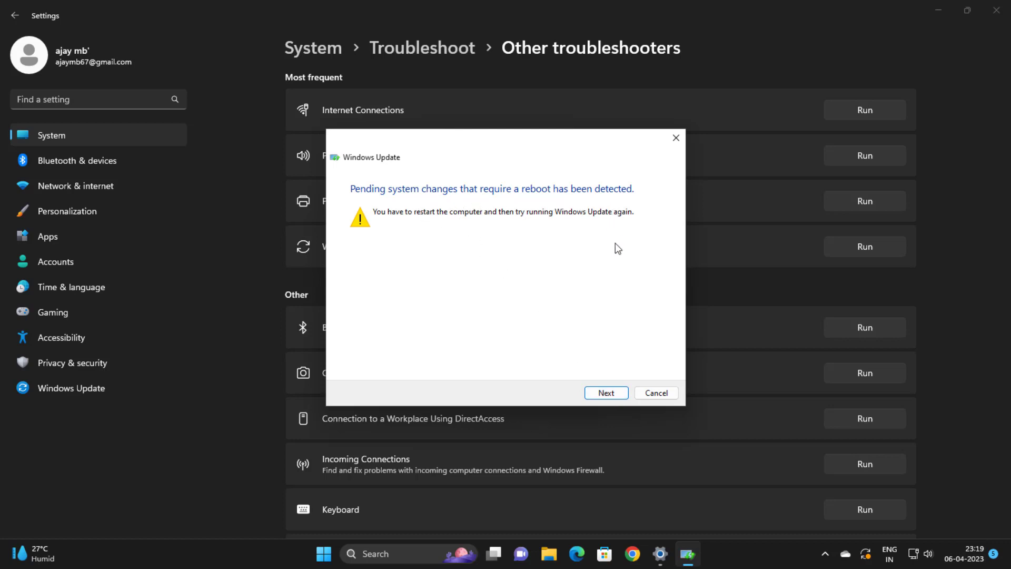
Step: Complete the Windows Update troubleshooter, answer Yes to whether the problem was fixed, and close it along with Settings
left_click(607, 392)
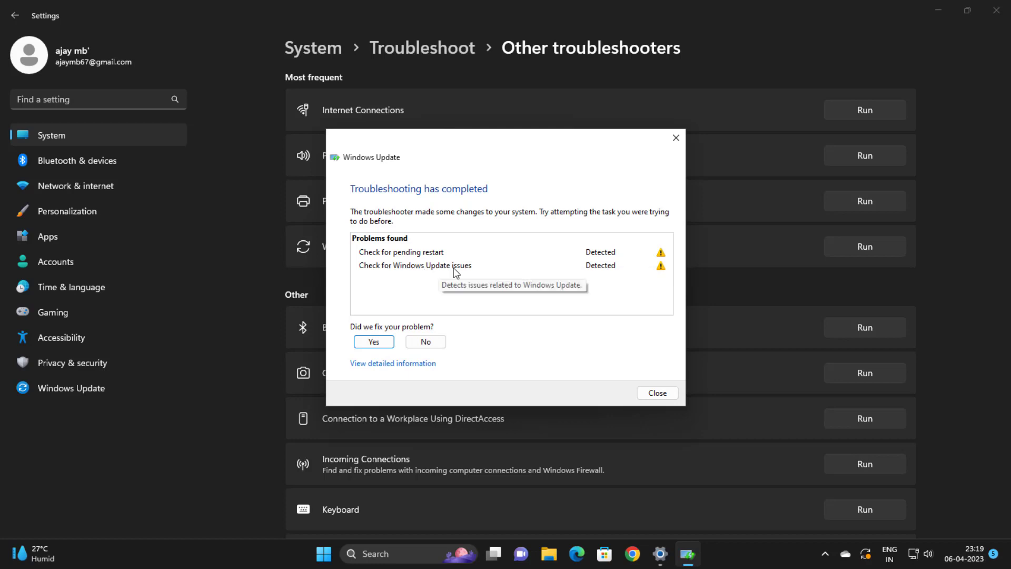
left_click(382, 343)
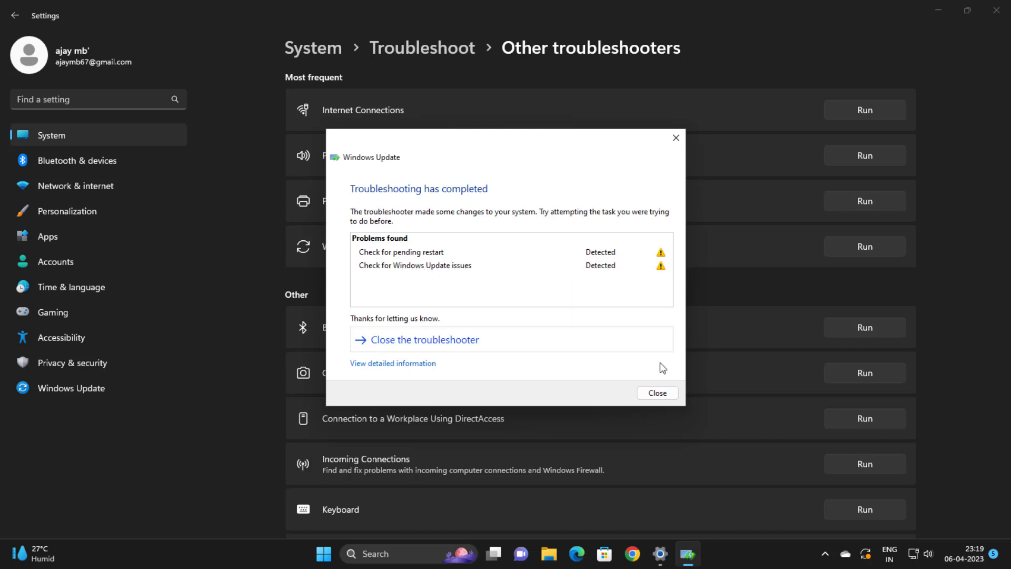
left_click(658, 392)
left_click(988, 18)
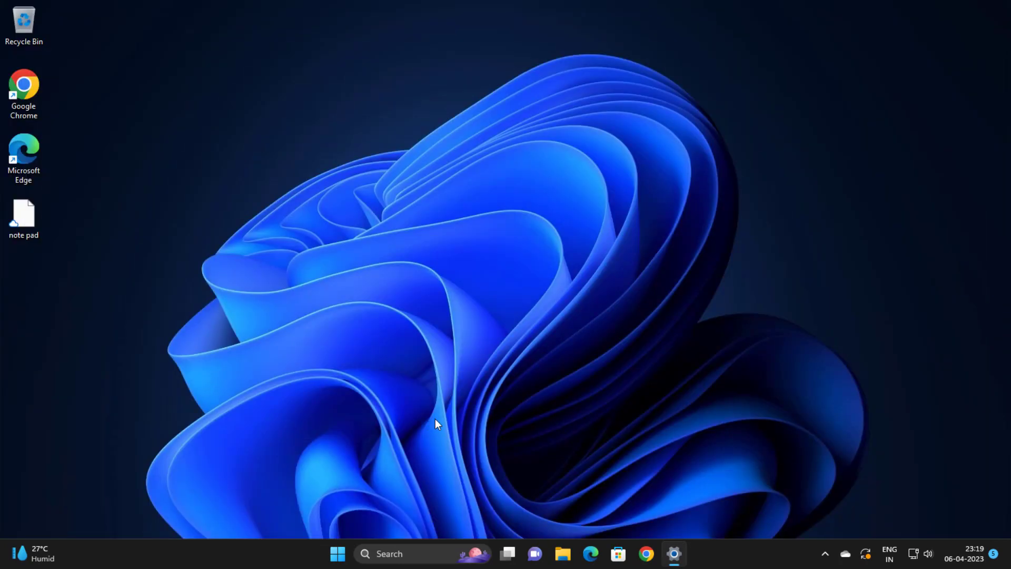
Step: Find File Explorer through the system search and open it in a maximized window
left_click(414, 558)
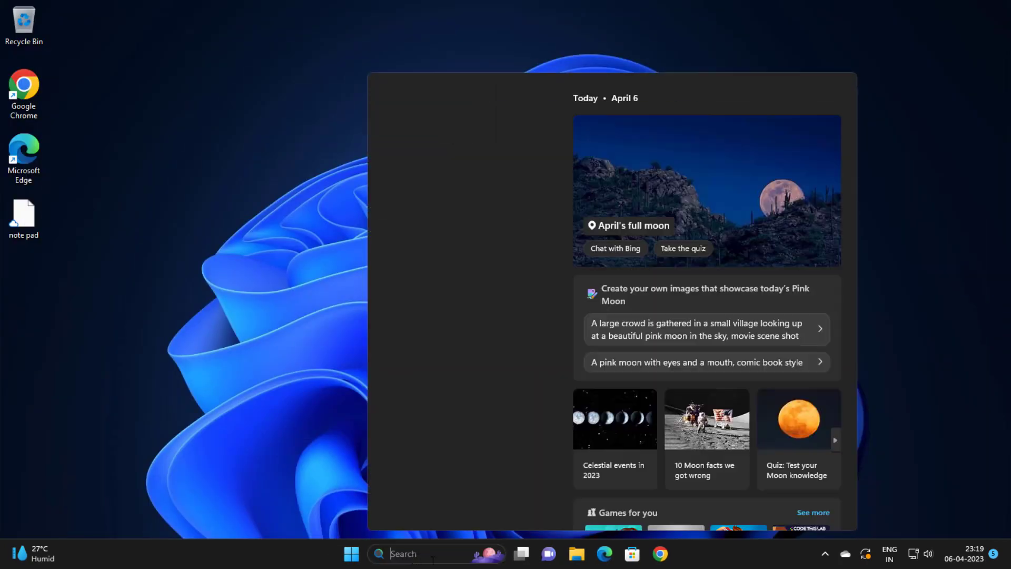
type("file")
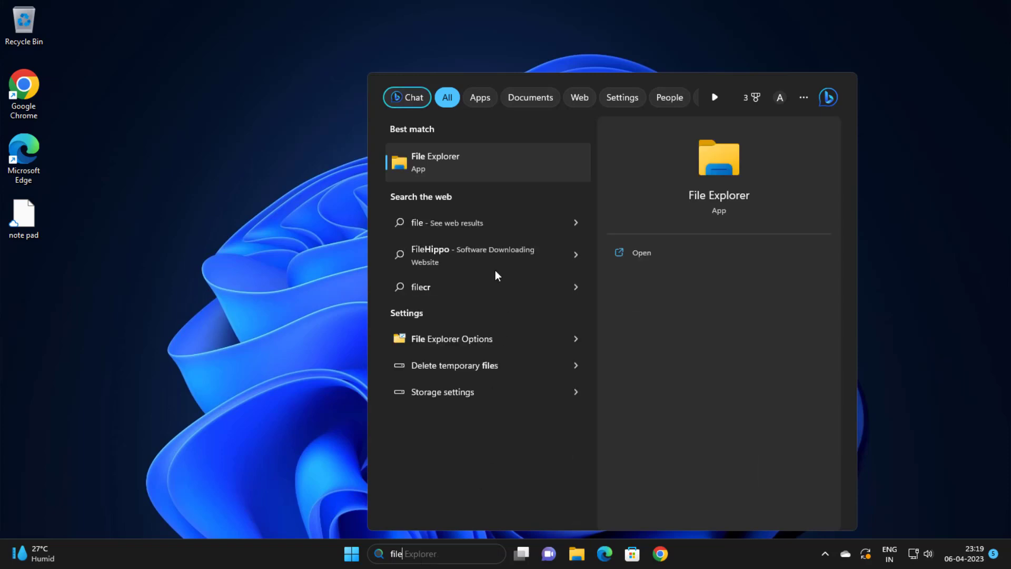
left_click(648, 255)
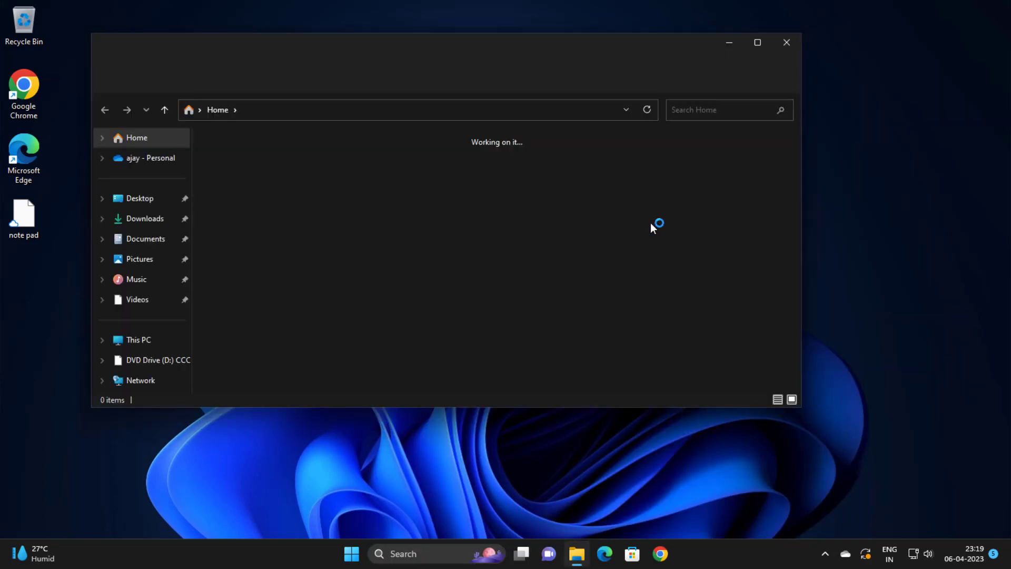
left_click(757, 43)
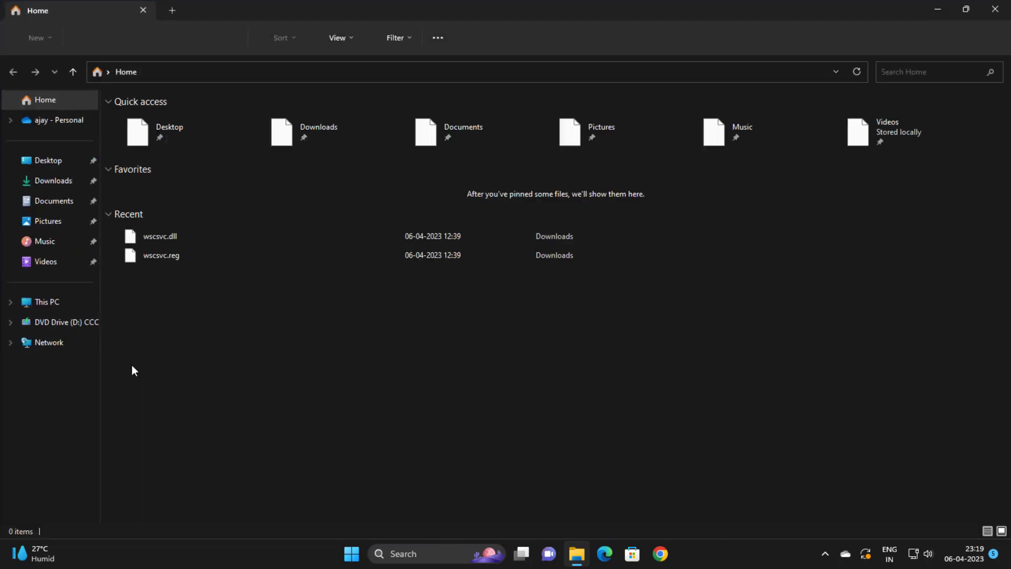
Step: Browse from This PC to the SoftwareDistribution folder inside the Windows folder on Local Disk (C:)
left_click(58, 305)
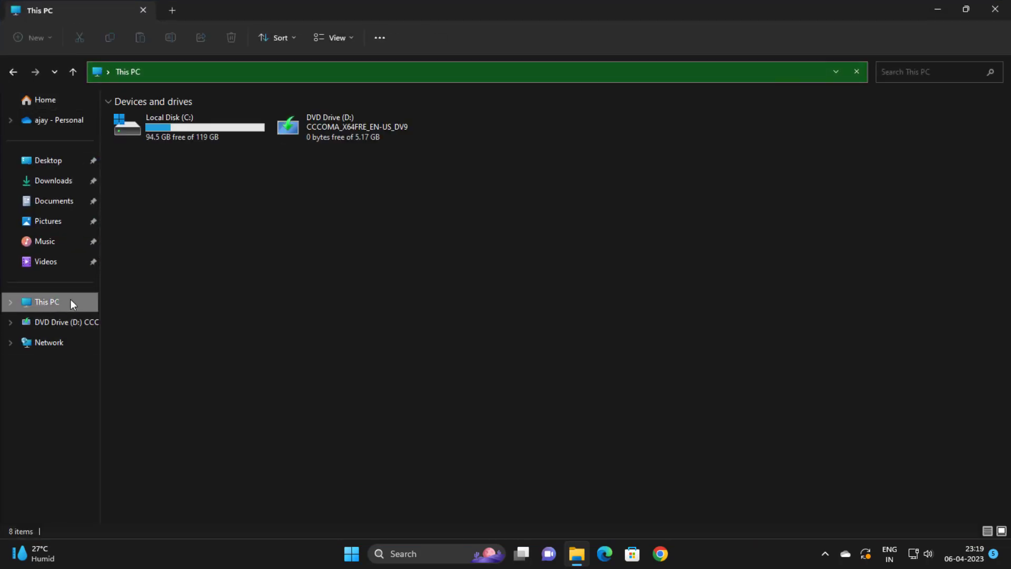
left_click(176, 137)
double_click(176, 137)
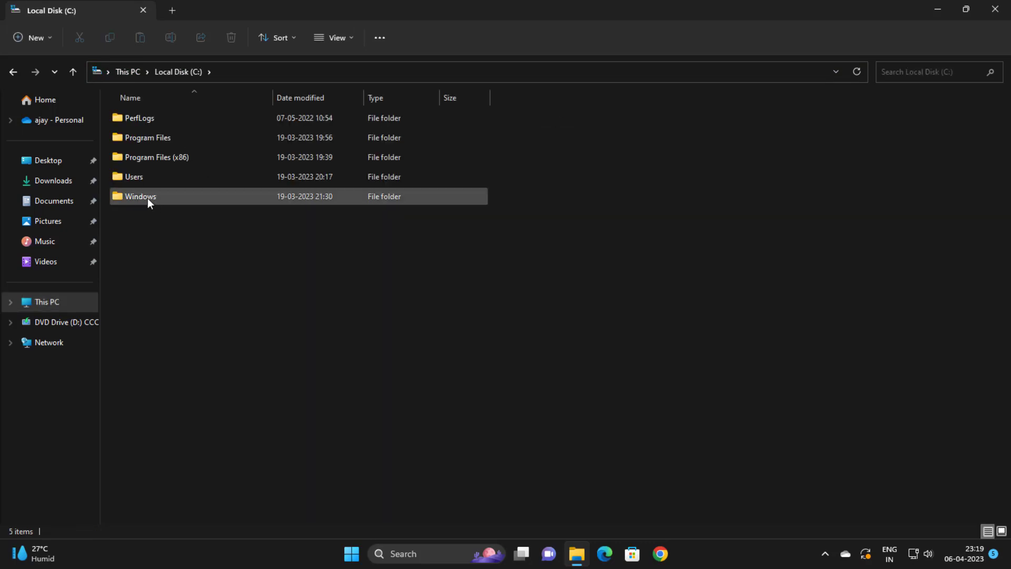
double_click(148, 197)
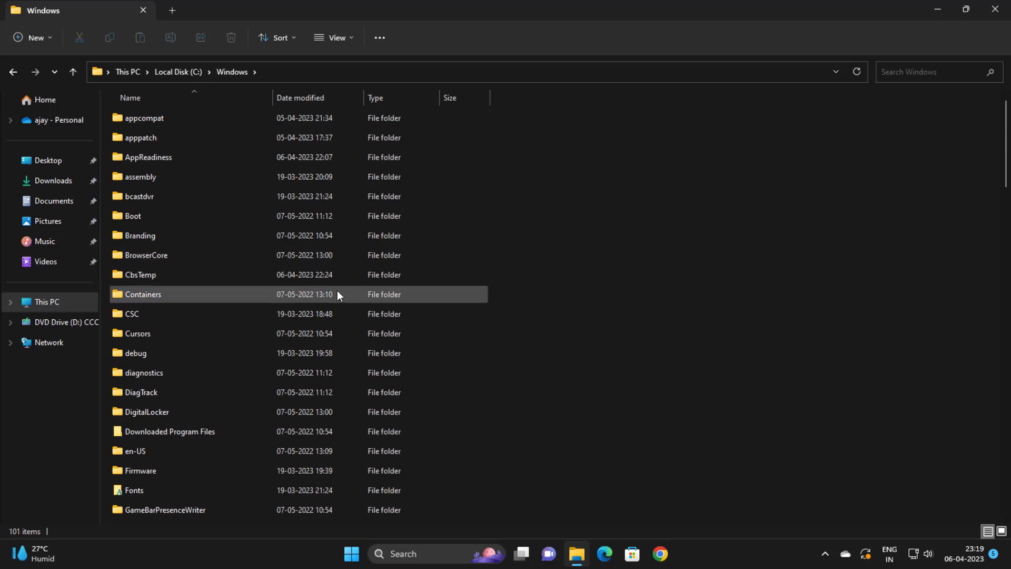
left_click(319, 374)
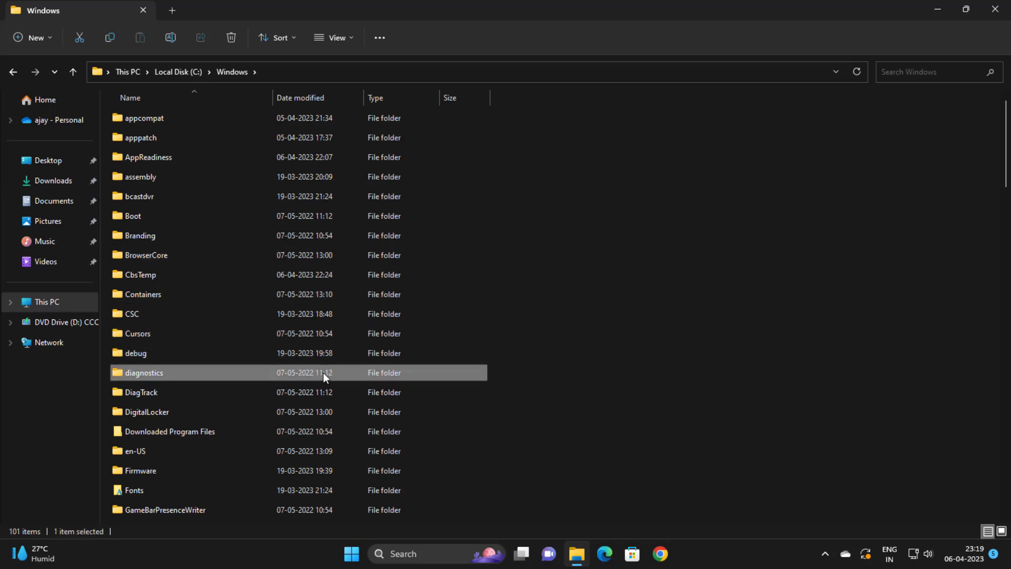
key("s")
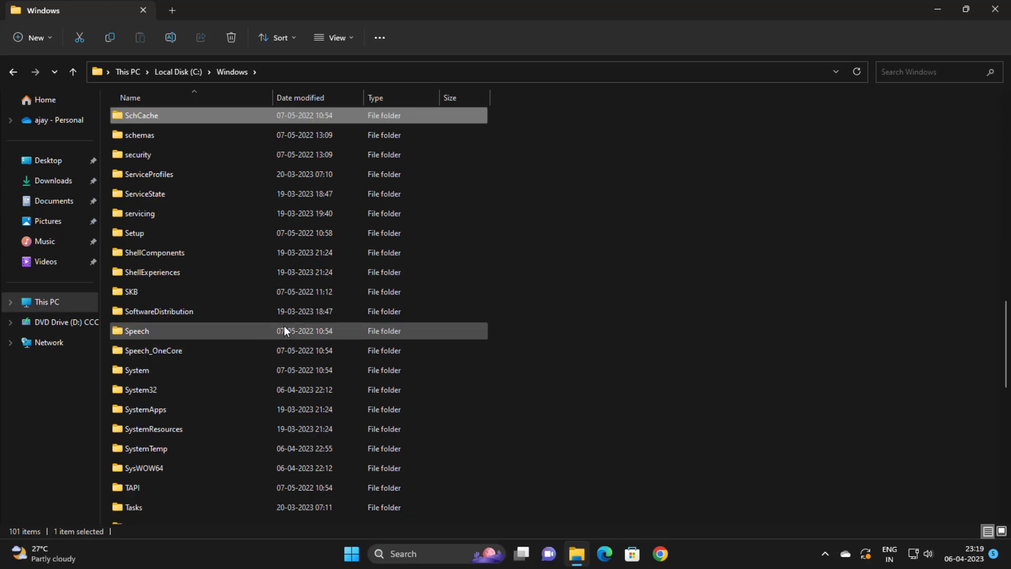
left_click(204, 315)
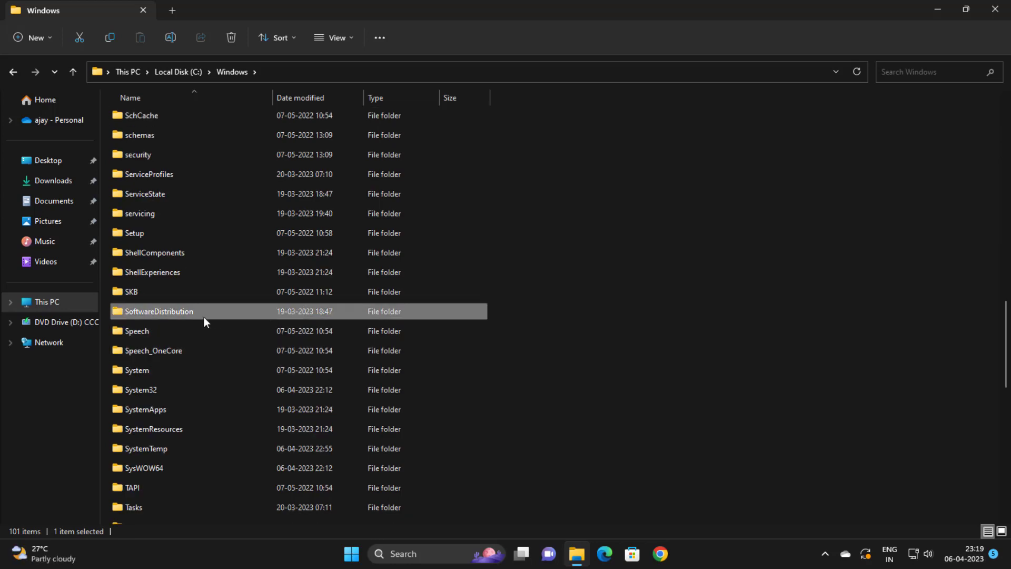
double_click(171, 310)
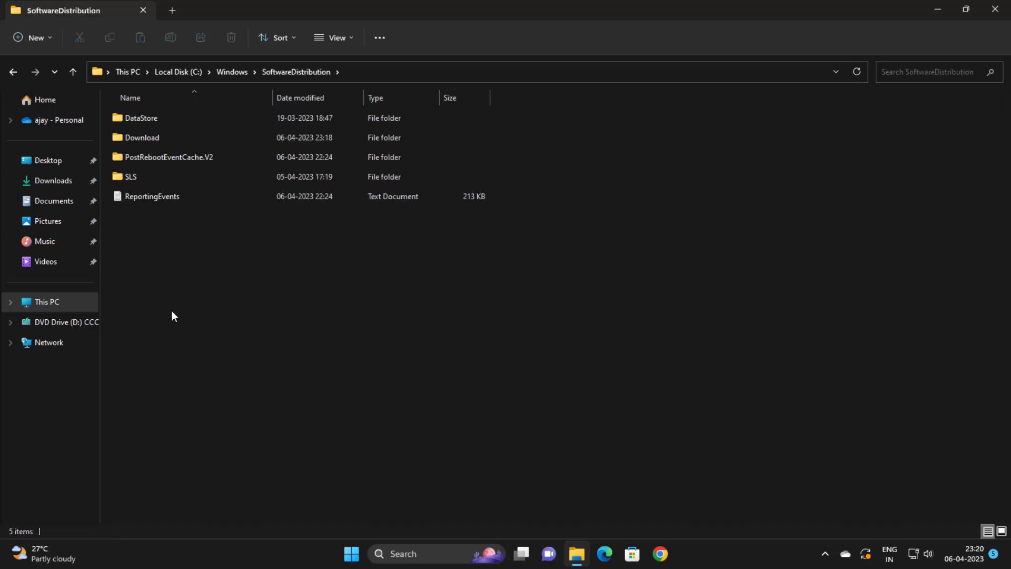
Step: Delete all contents of the SoftwareDistribution folder, skipping files in use, and minimize the folder window
left_click_drag(158, 286, 152, 143)
right_click(152, 144)
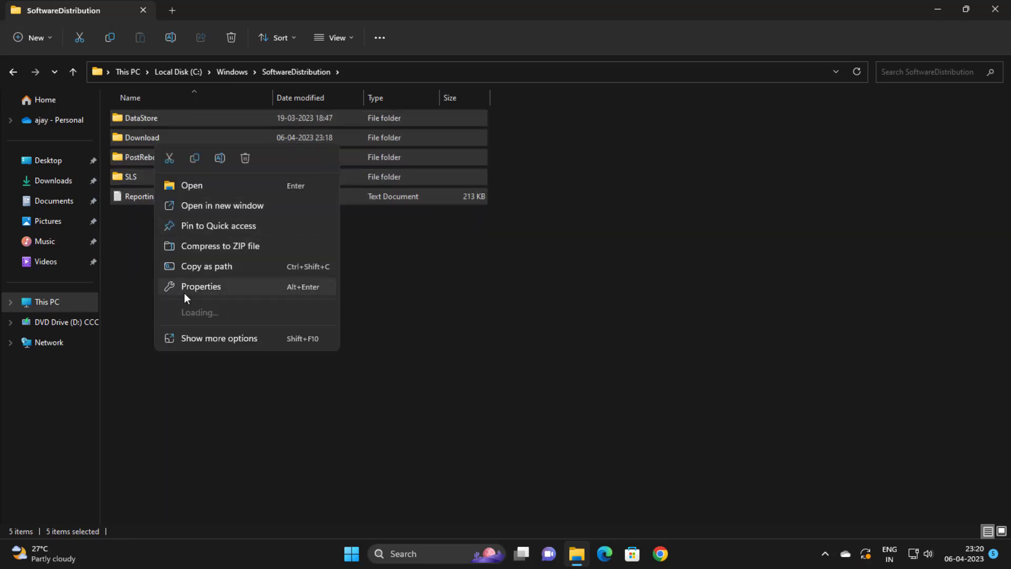
left_click(239, 159)
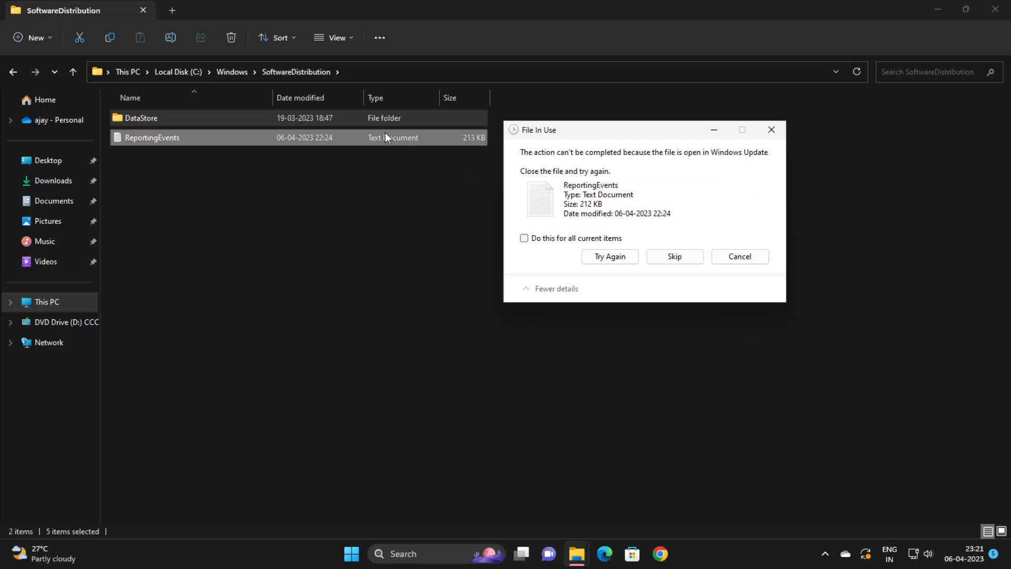
left_click(670, 262)
left_click(669, 263)
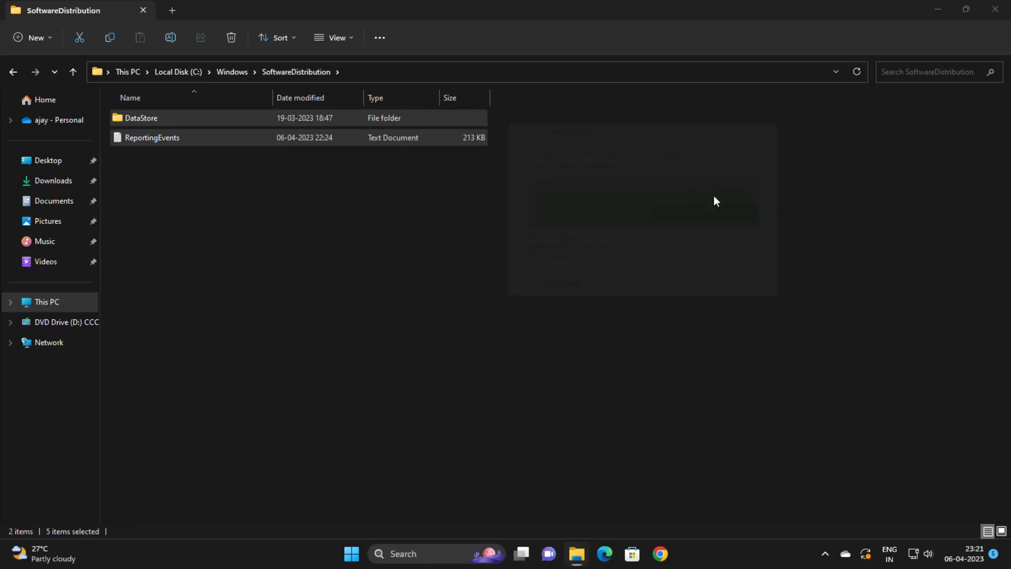
left_click(938, 11)
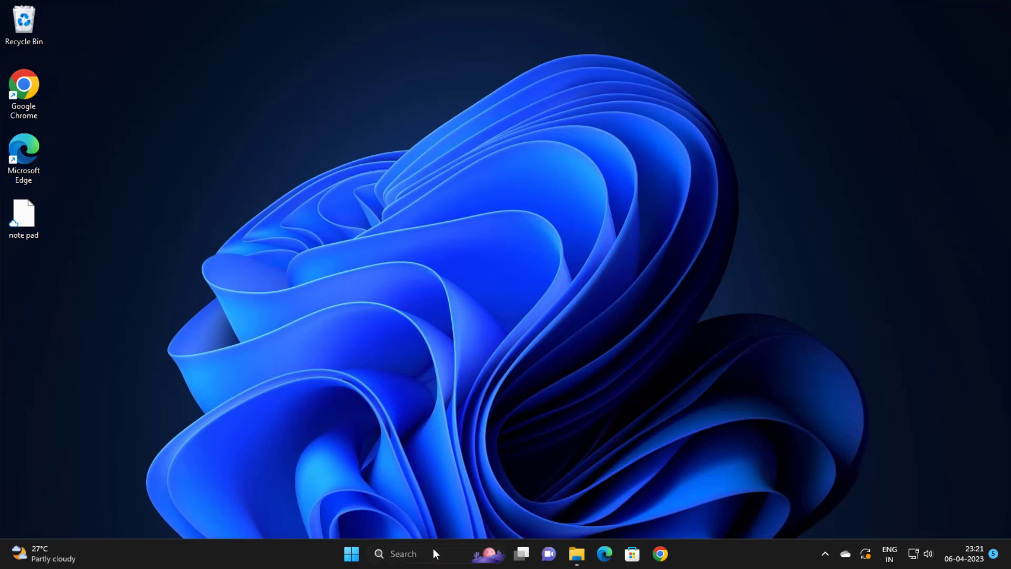
Step: Search the system for the Services app and open it
left_click(435, 555)
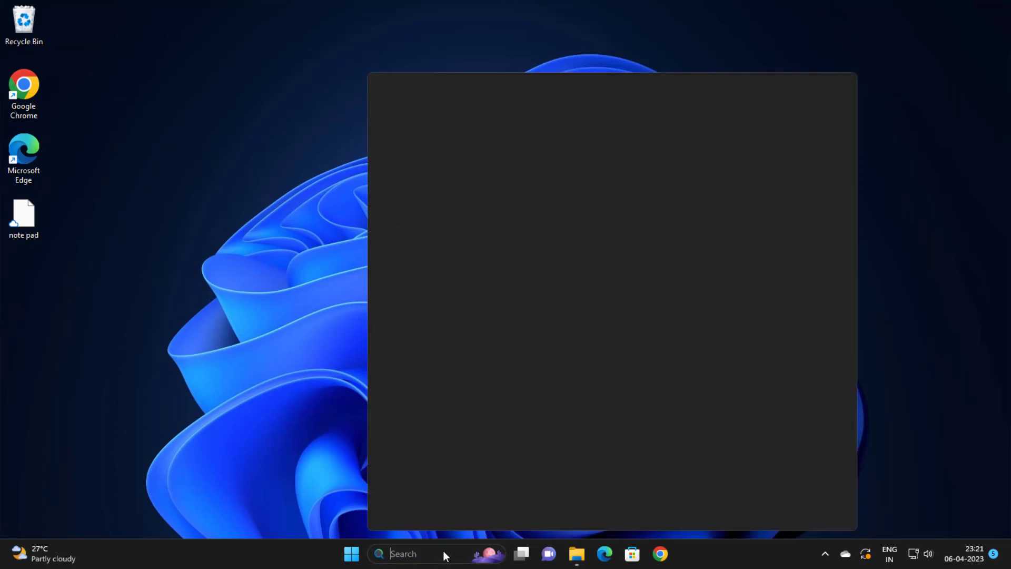
type("sevice")
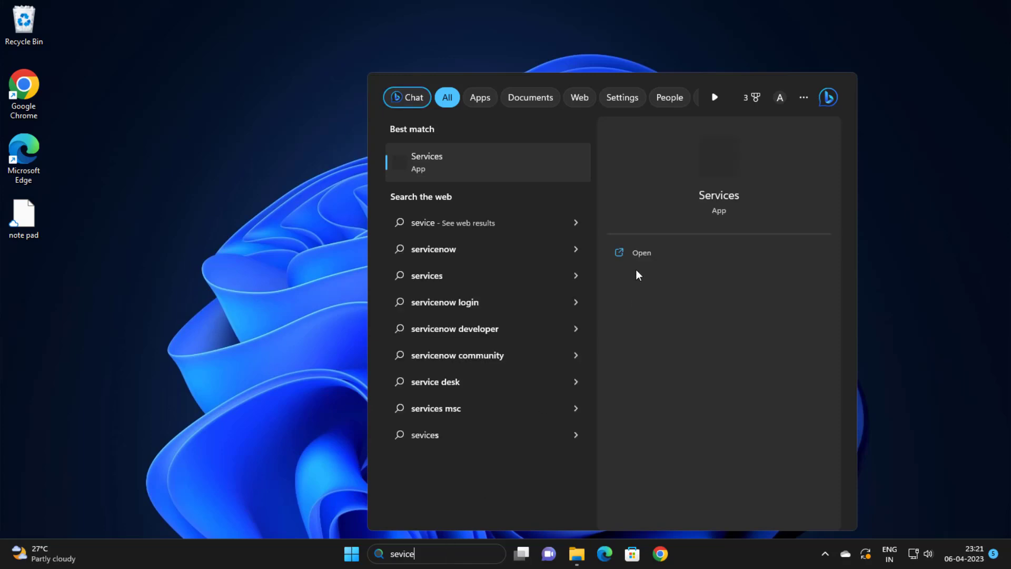
left_click(637, 251)
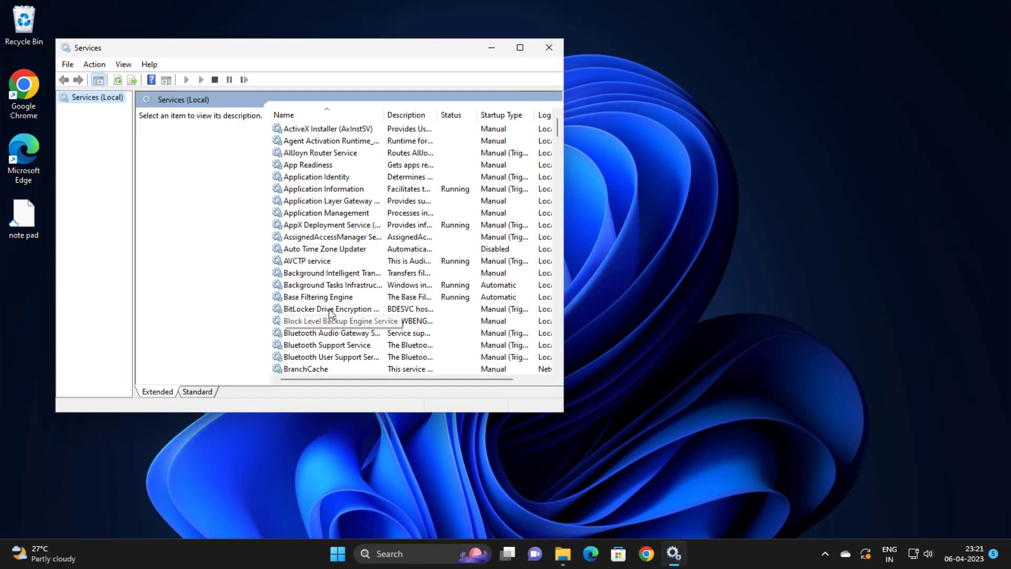
Step: Maximize the Services window and check the service status in the Background Intelligent Transfer Service properties
left_click(328, 273)
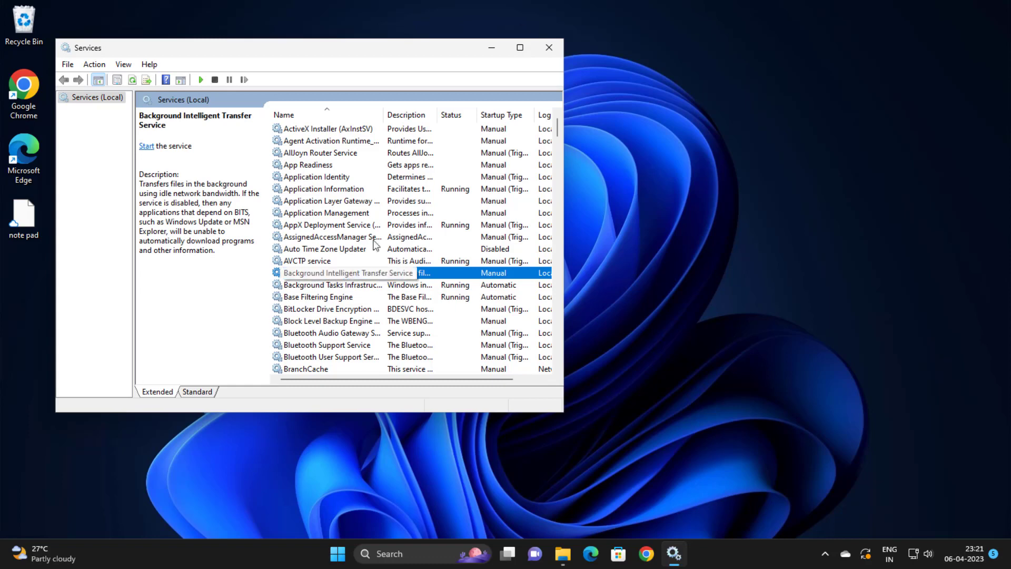
left_click(520, 48)
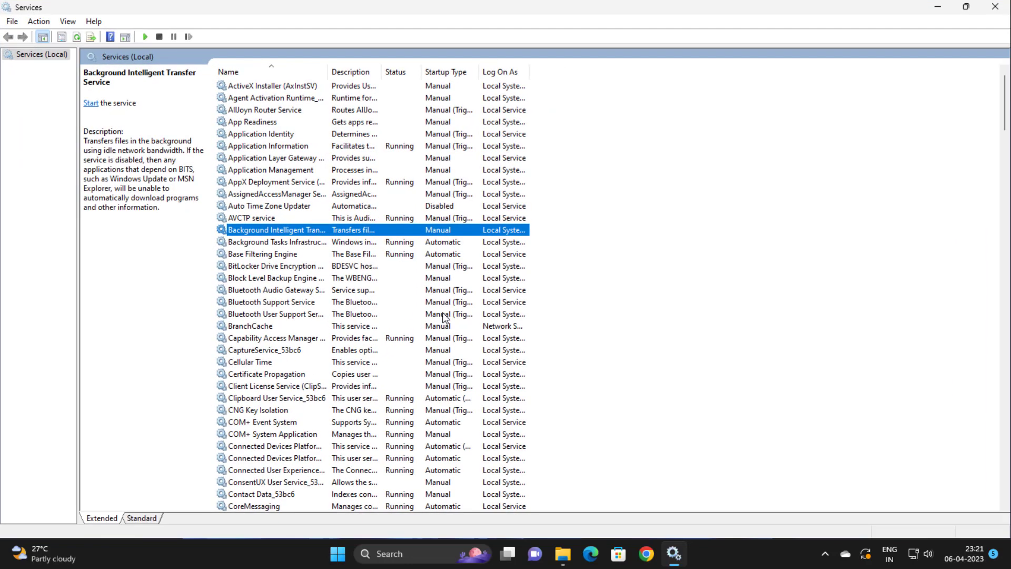
double_click(366, 232)
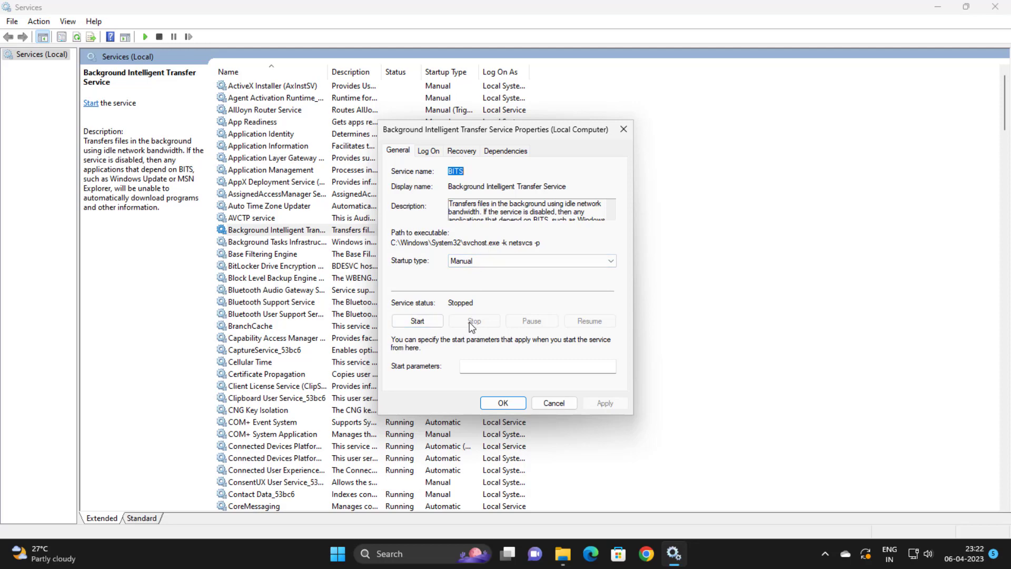
left_click(505, 404)
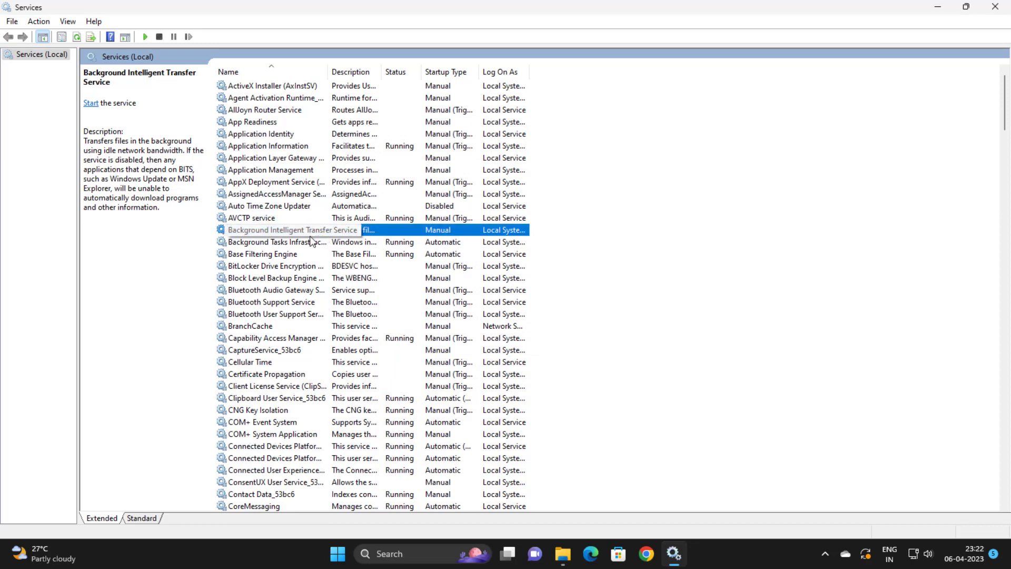
Step: Stop the Windows Update service from its properties and confirm the dialog
key("w")
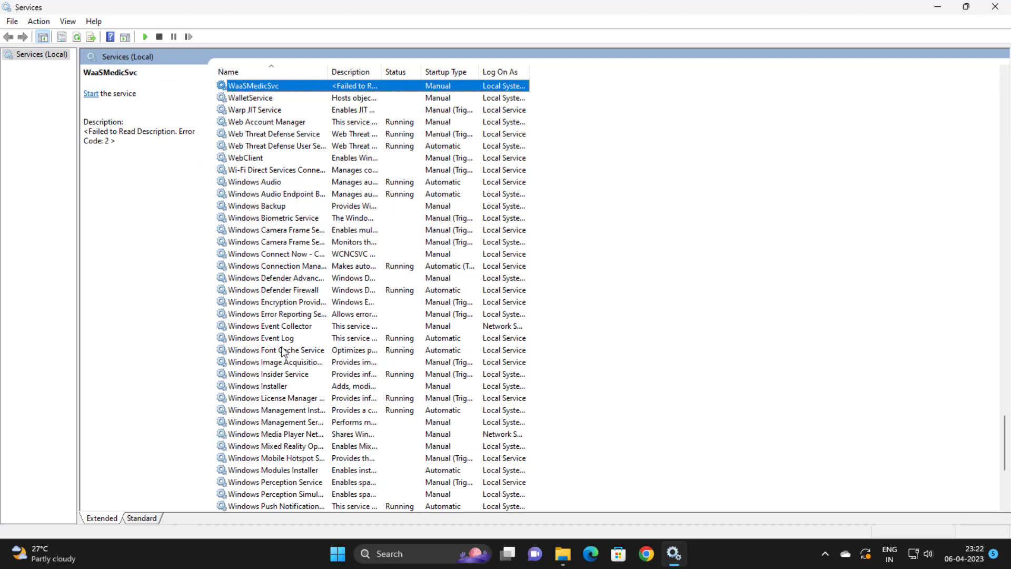
scroll(260, 182, "down", 6)
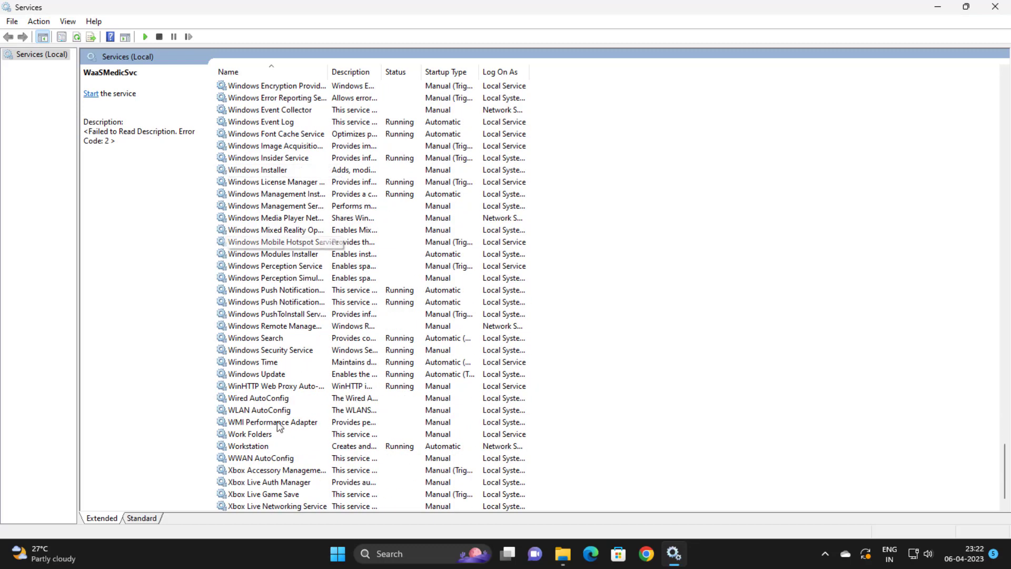
double_click(264, 374)
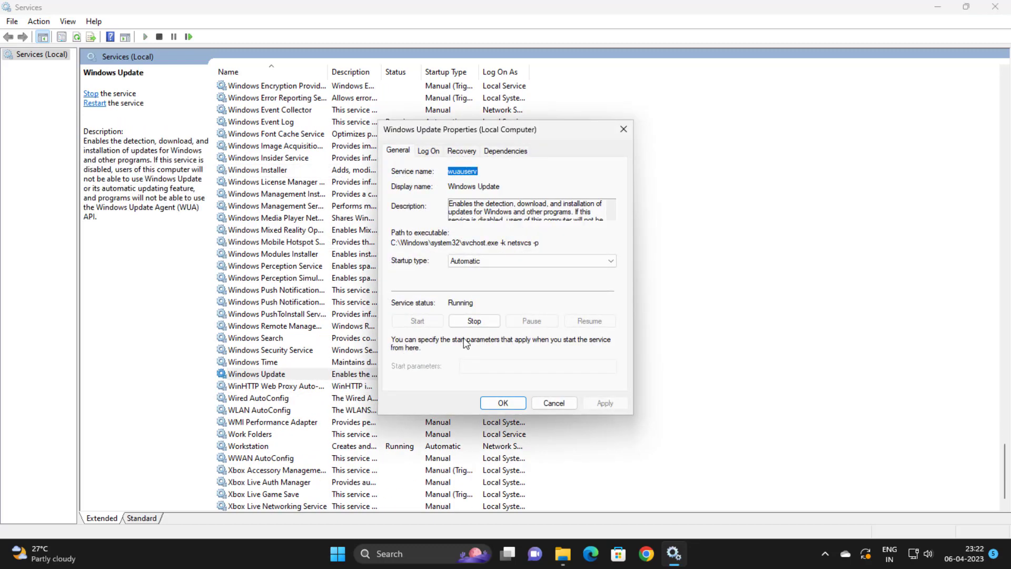
left_click(470, 321)
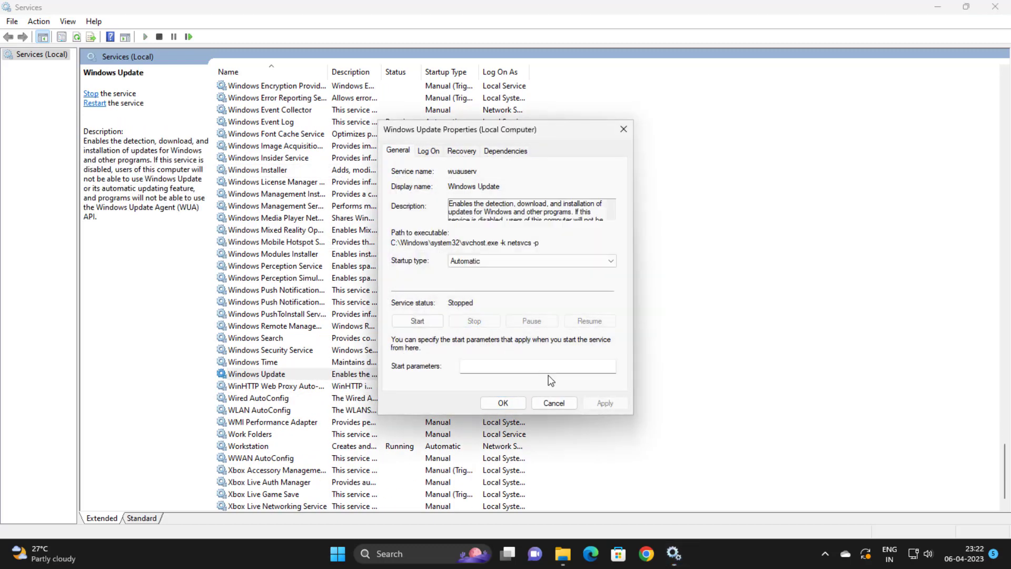
left_click(503, 403)
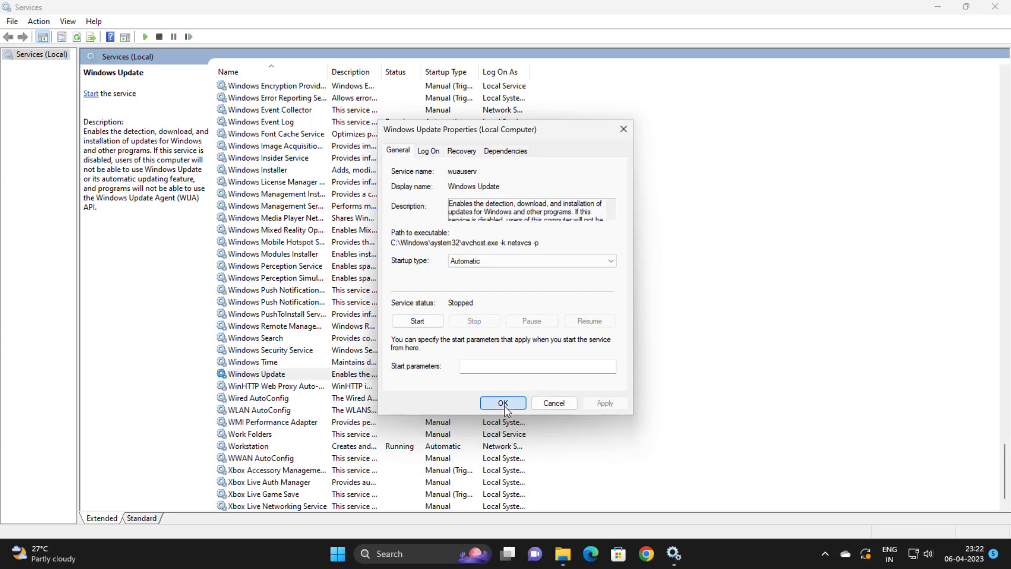
Step: Return to the SoftwareDistribution folder, delete the remaining DataStore folder and ReportingEvents file, and close the folder window
left_click(938, 8)
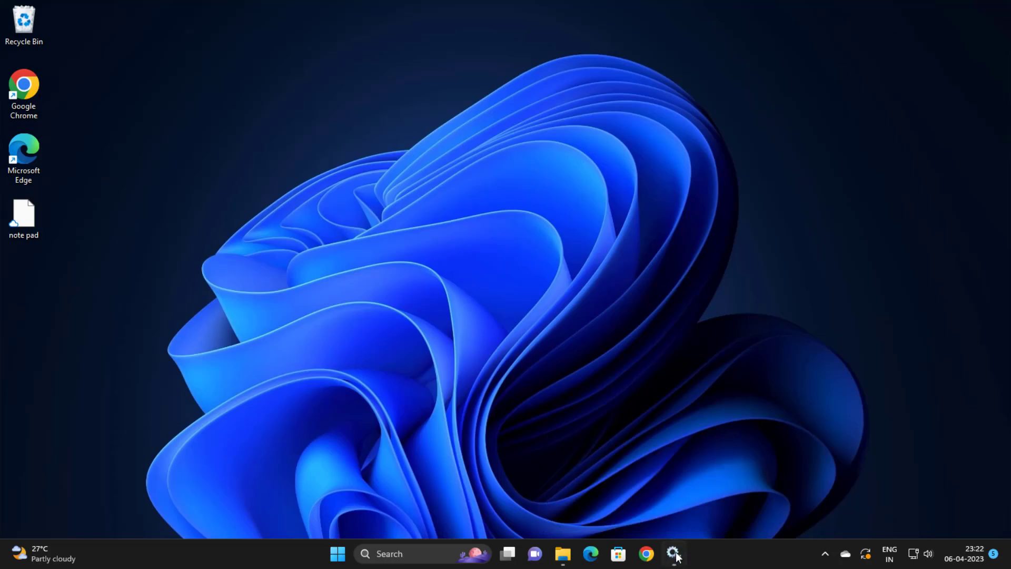
left_click(568, 558)
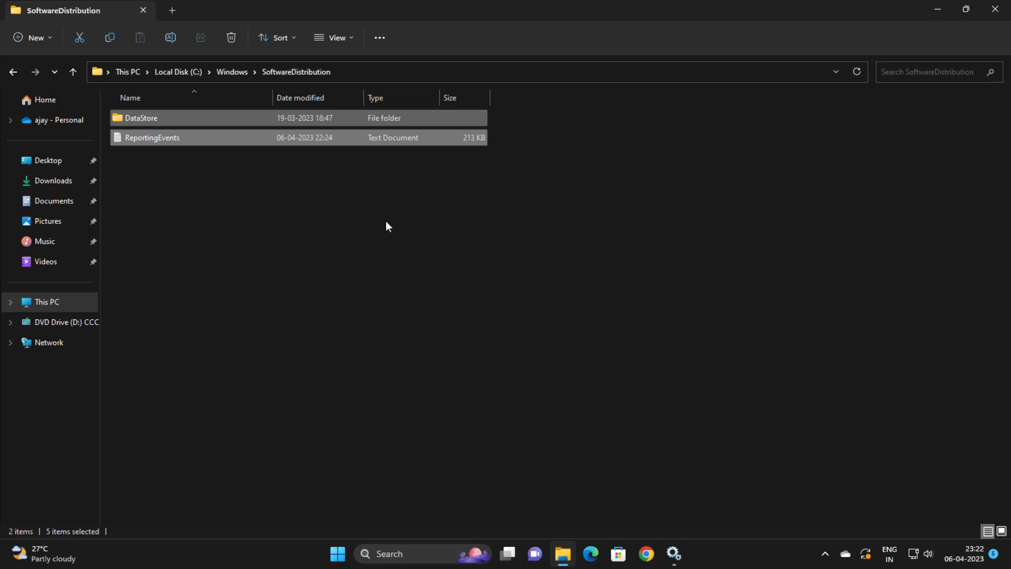
left_click(373, 207)
left_click_drag(331, 157, 309, 123)
right_click(309, 122)
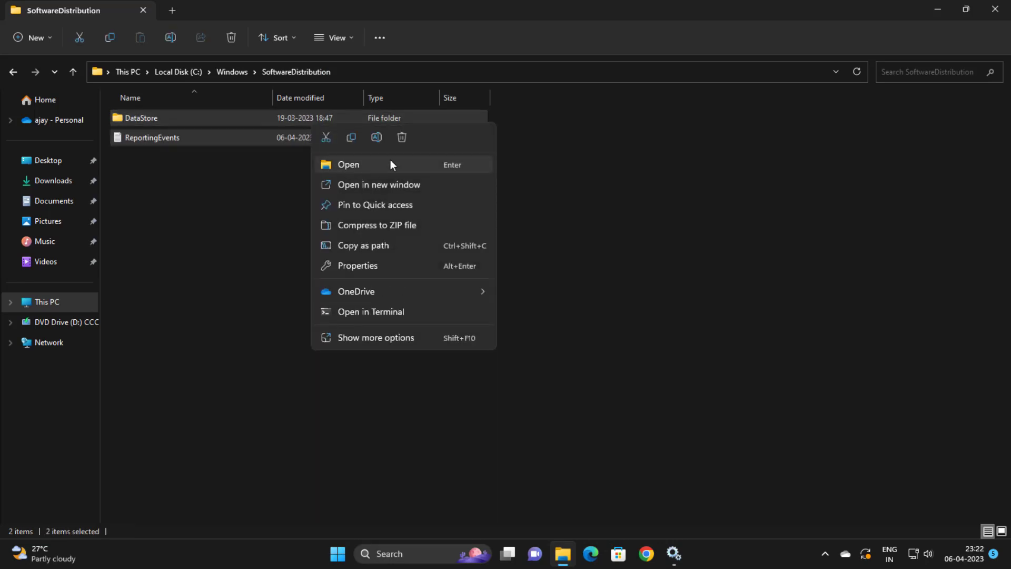
left_click(401, 138)
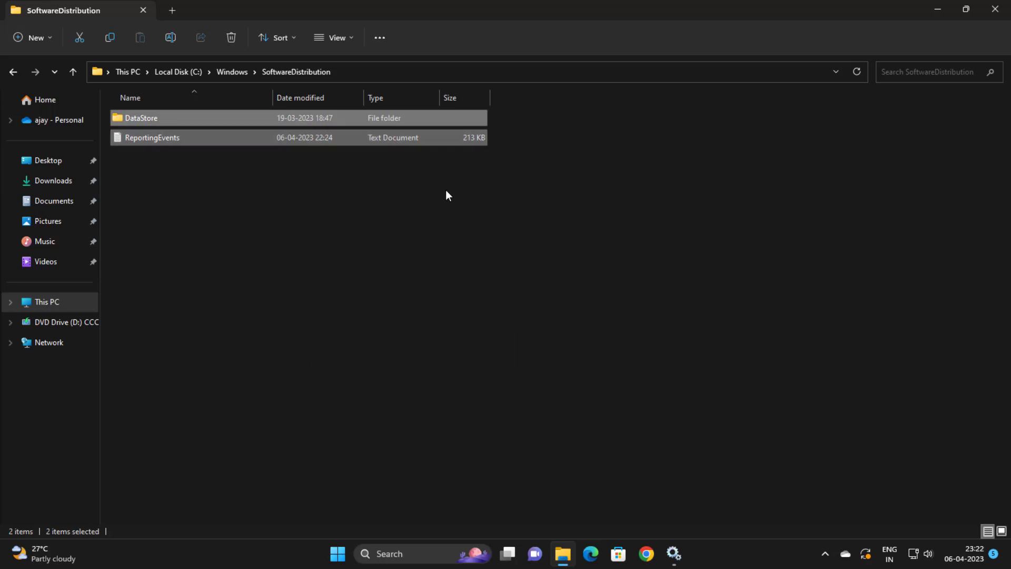
left_click(994, 10)
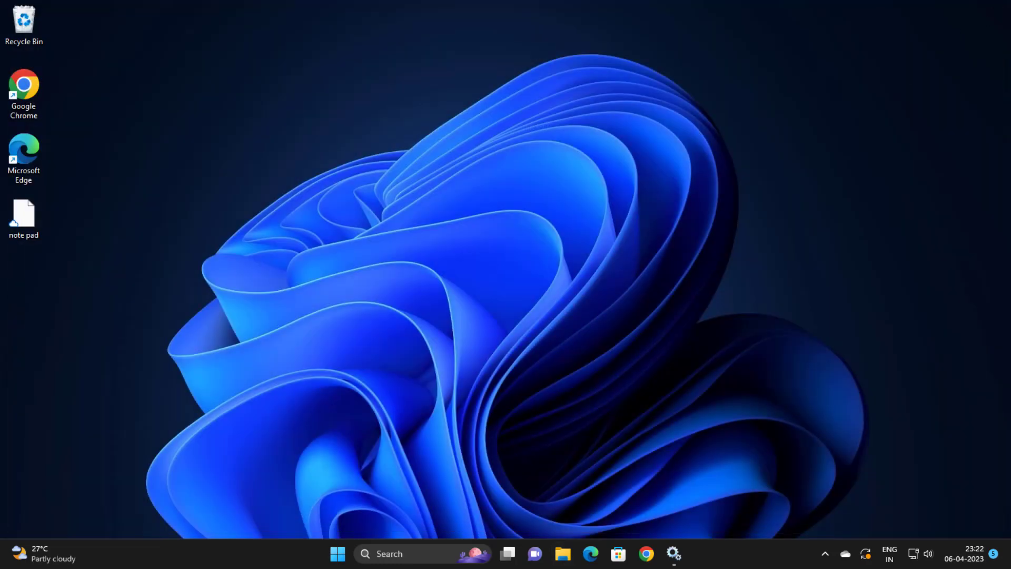
Step: Go back to Services, start the Windows Update service from its properties and confirm the dialog
left_click(669, 556)
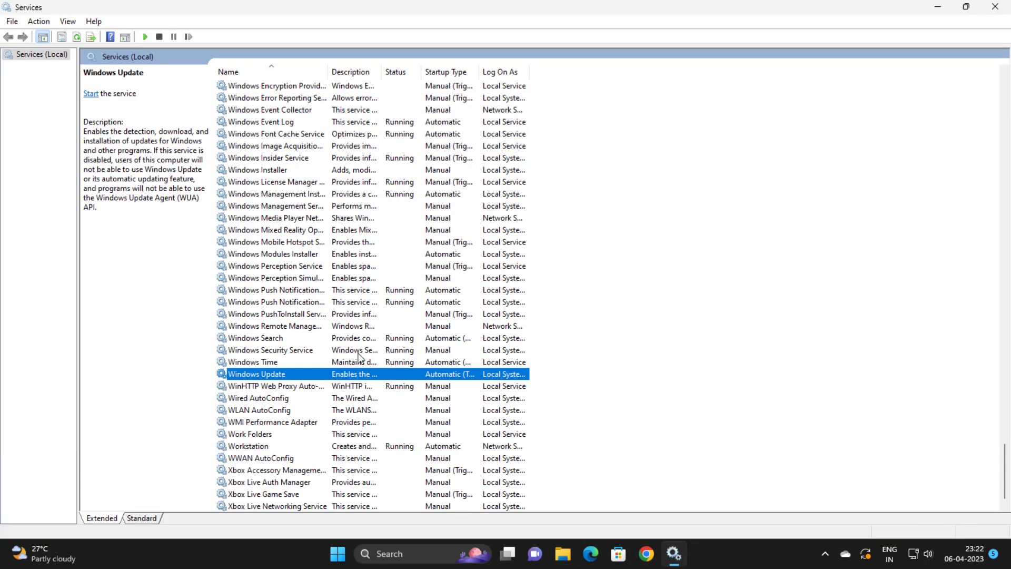
double_click(321, 375)
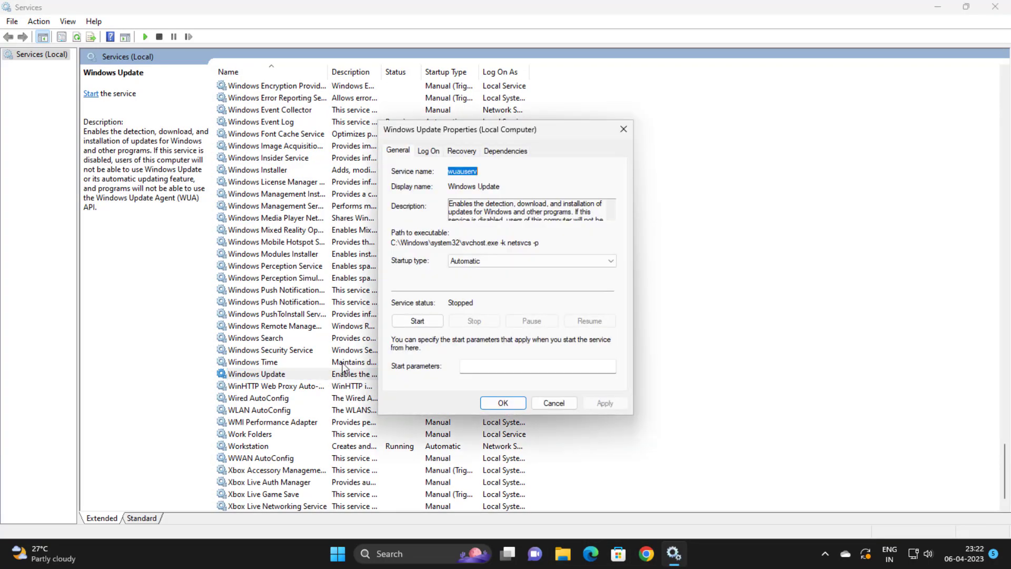
left_click(437, 320)
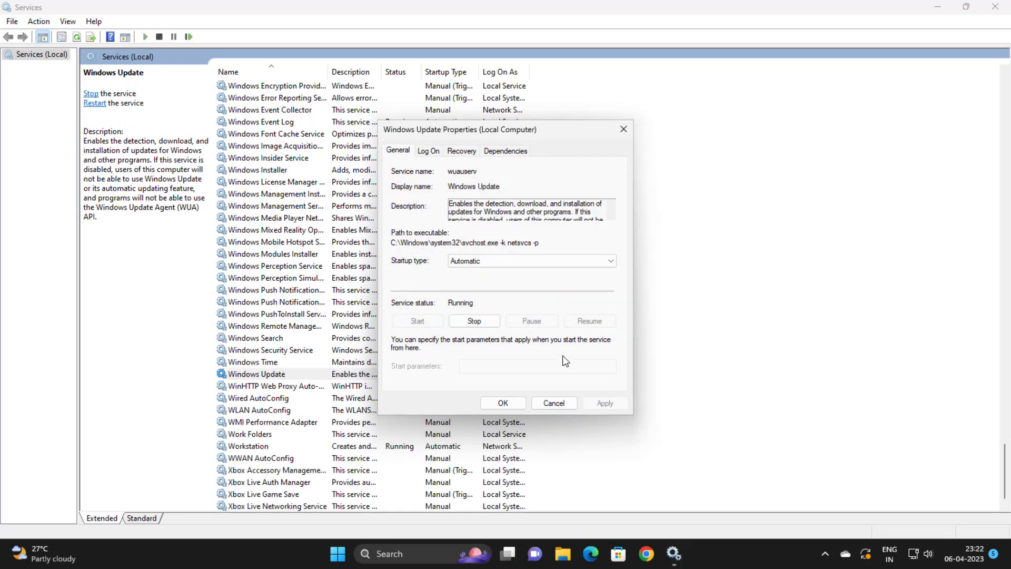
left_click(500, 403)
Step: Start the Background Intelligent Transfer Service from its properties and set its startup type to Automatic, applying the change
scroll(469, 345, "up", 5)
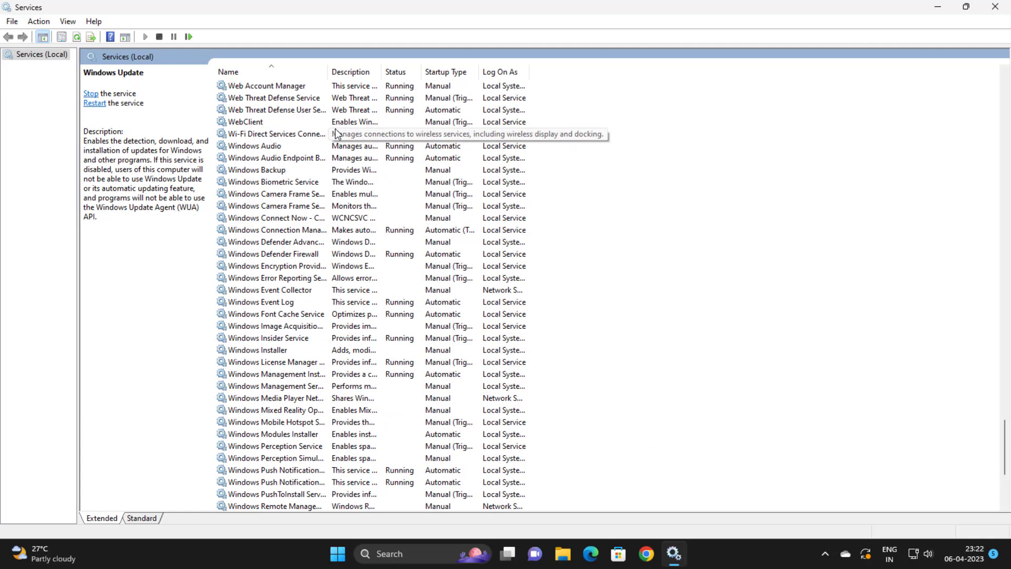
key("b")
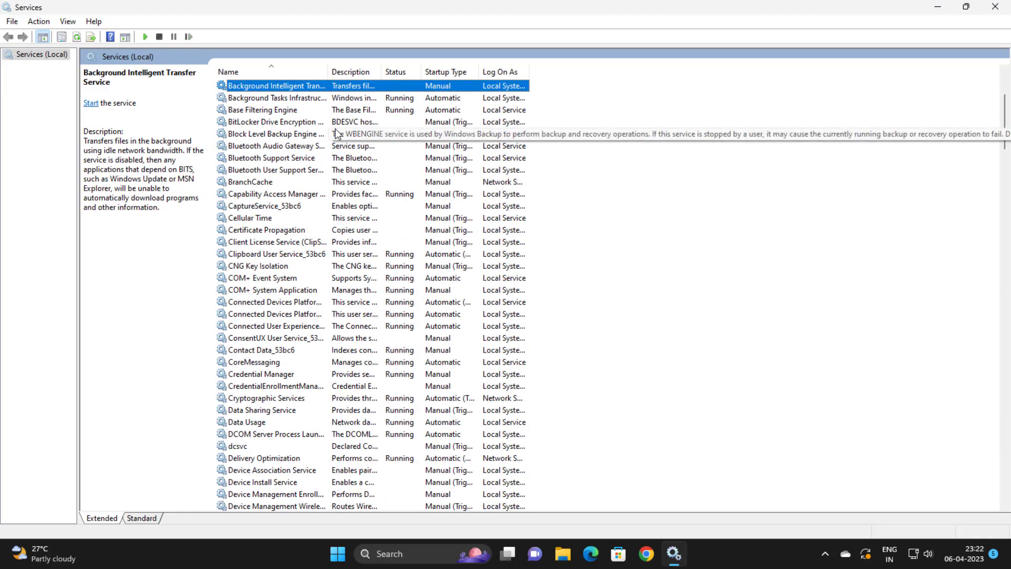
double_click(305, 90)
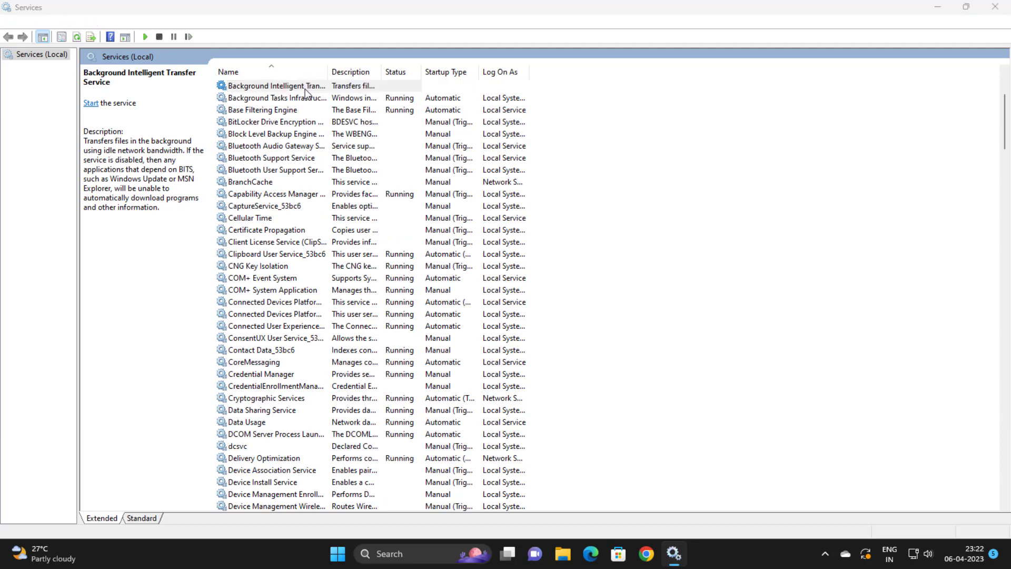
left_click(416, 328)
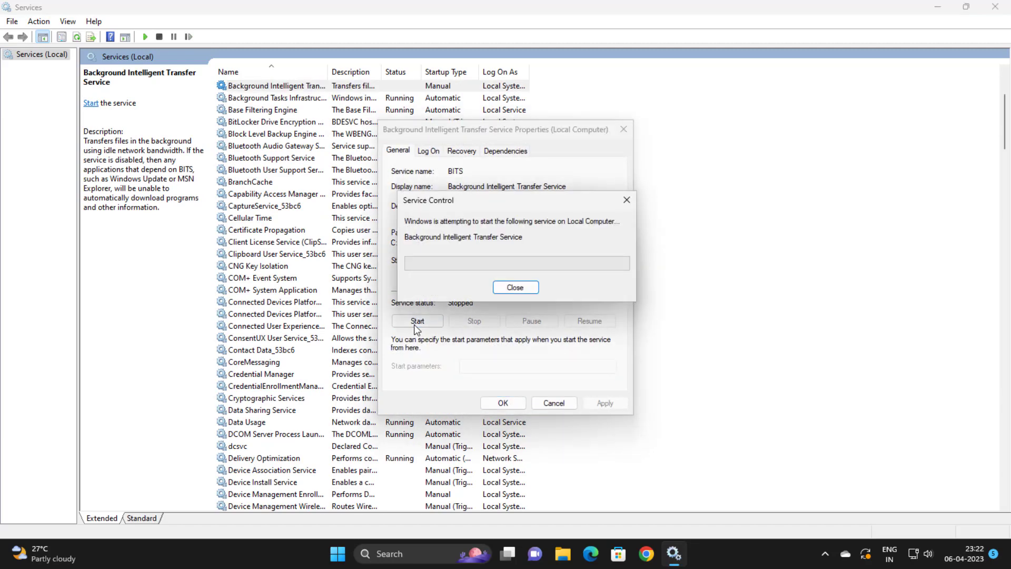
left_click(521, 290)
left_click(493, 260)
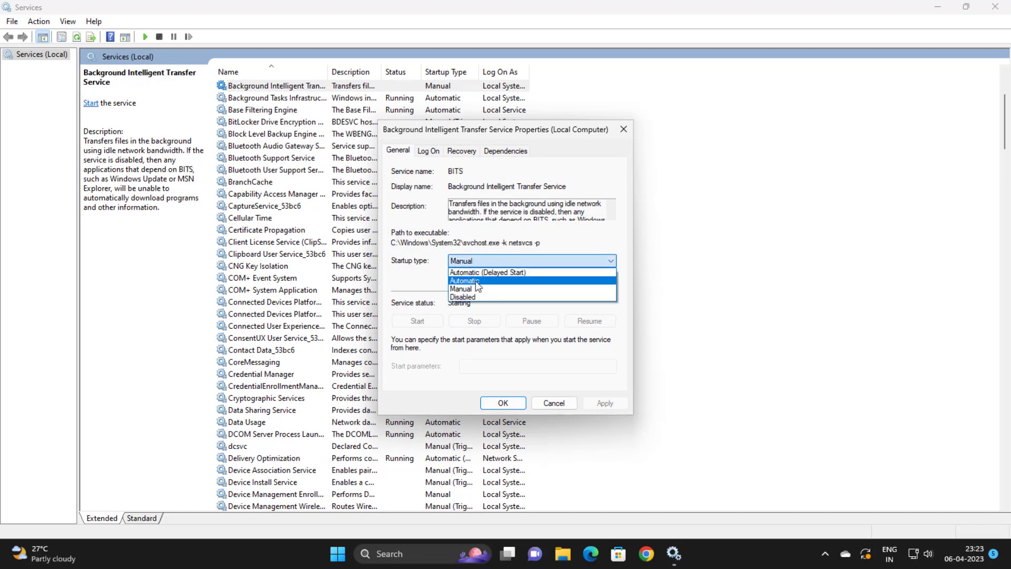
left_click(477, 280)
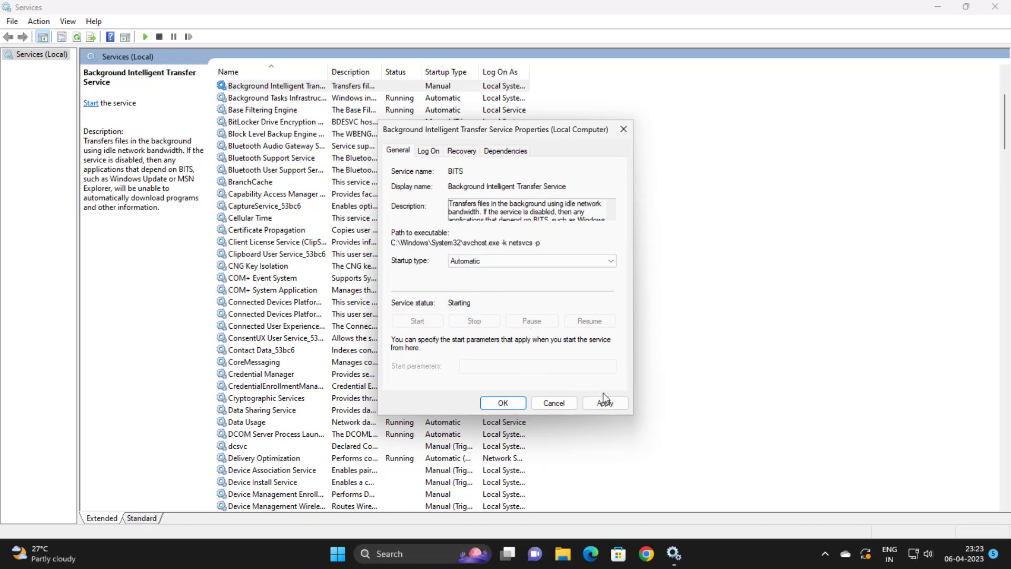
left_click(604, 402)
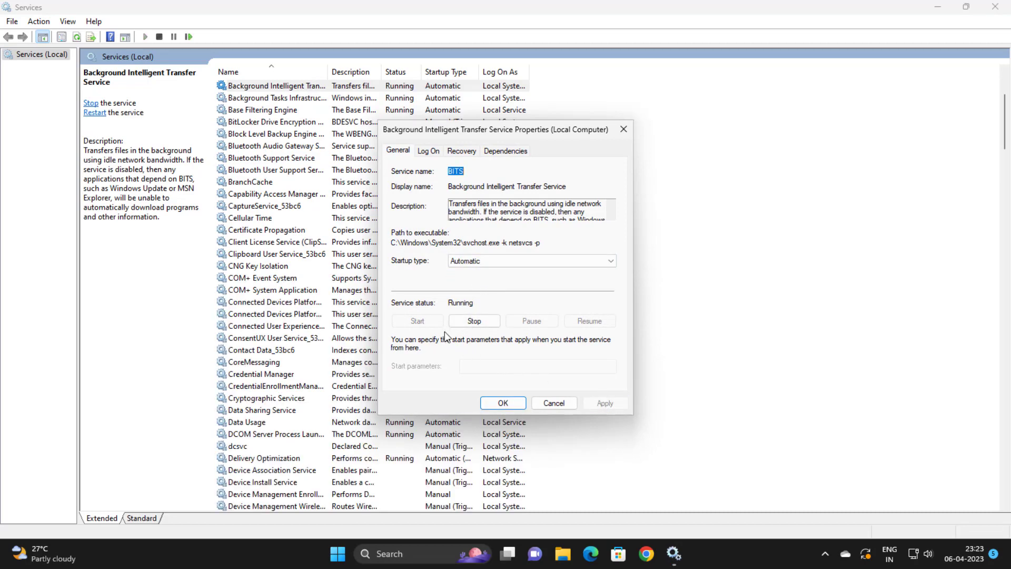
left_click(503, 402)
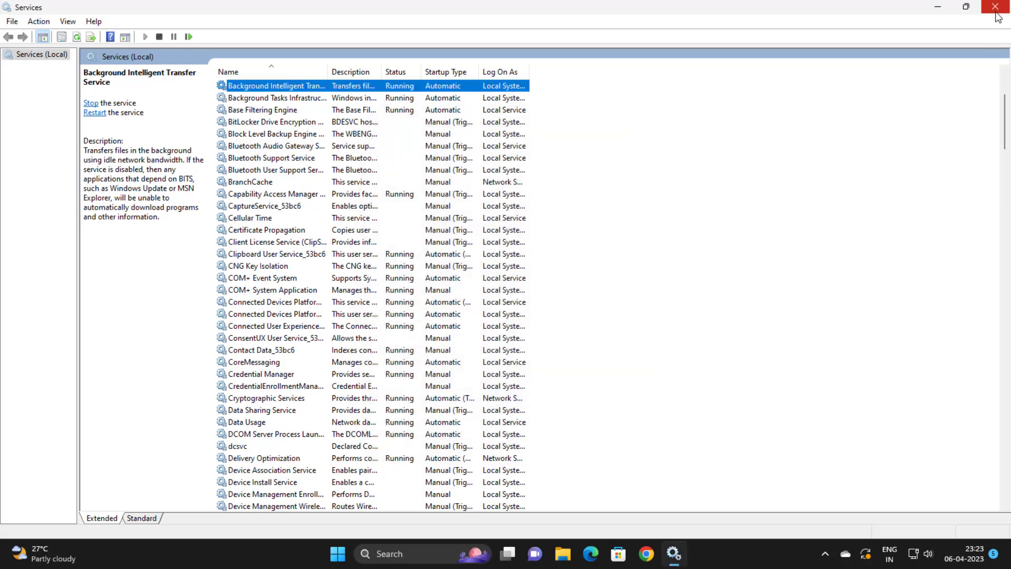
Step: Close the Services window and refresh the desktop
left_click(995, 7)
right_click(523, 230)
left_click(523, 240)
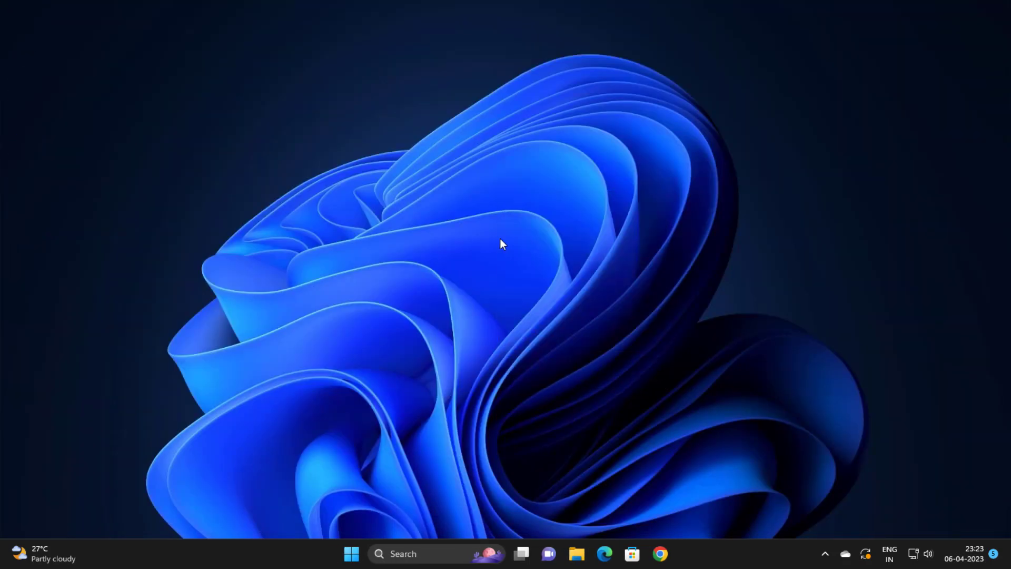